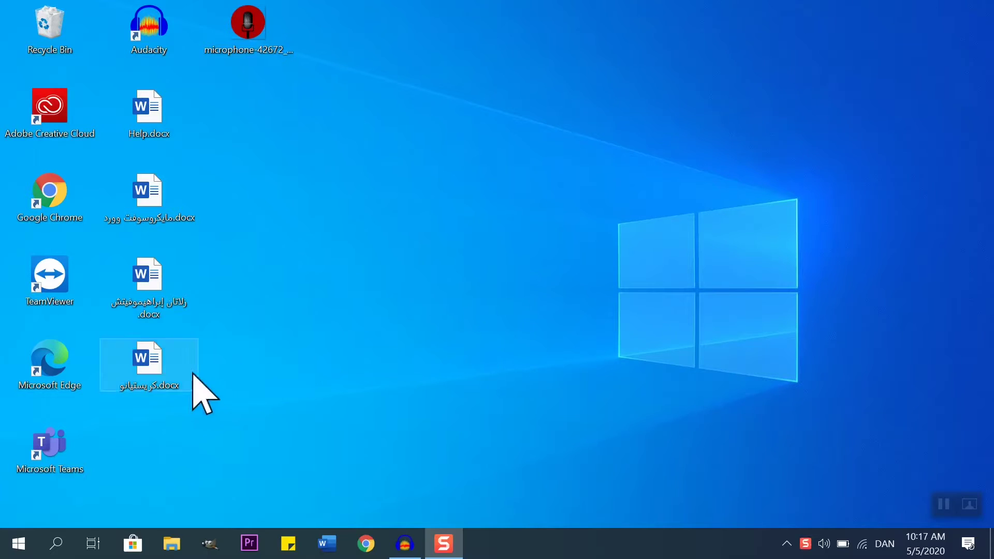
Open the Cristiano Ronaldo .docx from the desktop and scroll through its career sections
{"action": "double_click", "coordinate": [156, 369]}
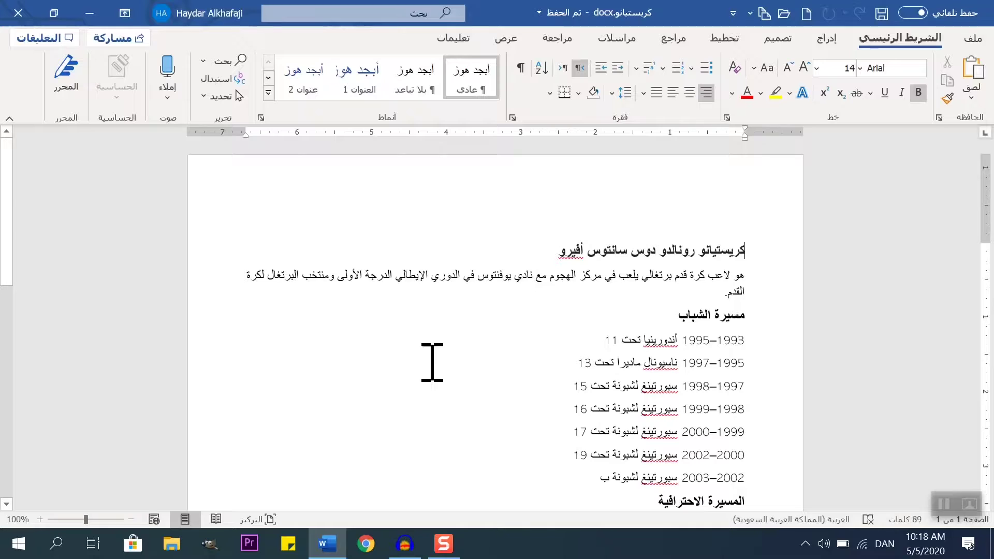
{"action": "scroll", "coordinate": [510, 334], "scroll_direction": "down", "scroll_amount": 1}
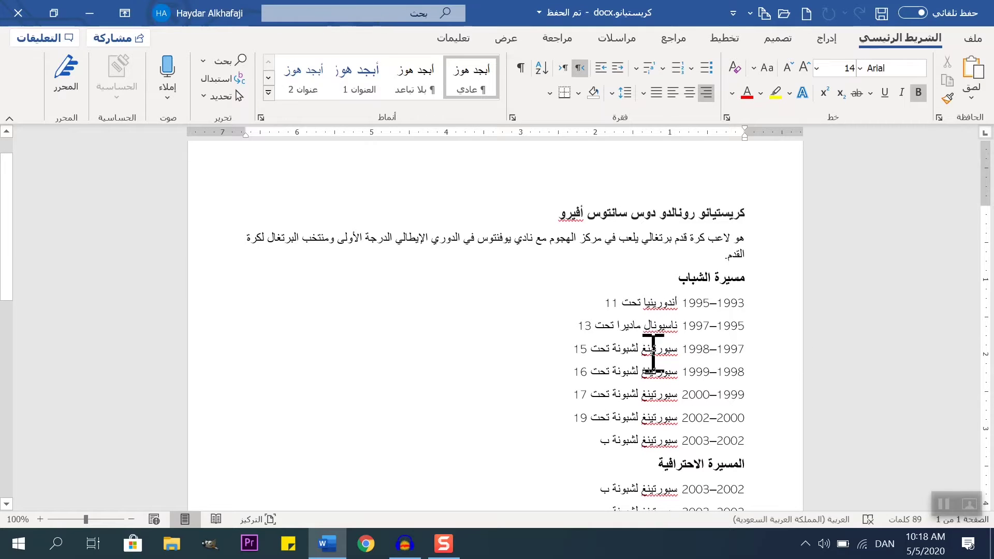
{"action": "scroll", "coordinate": [631, 398], "scroll_direction": "down", "scroll_amount": 4}
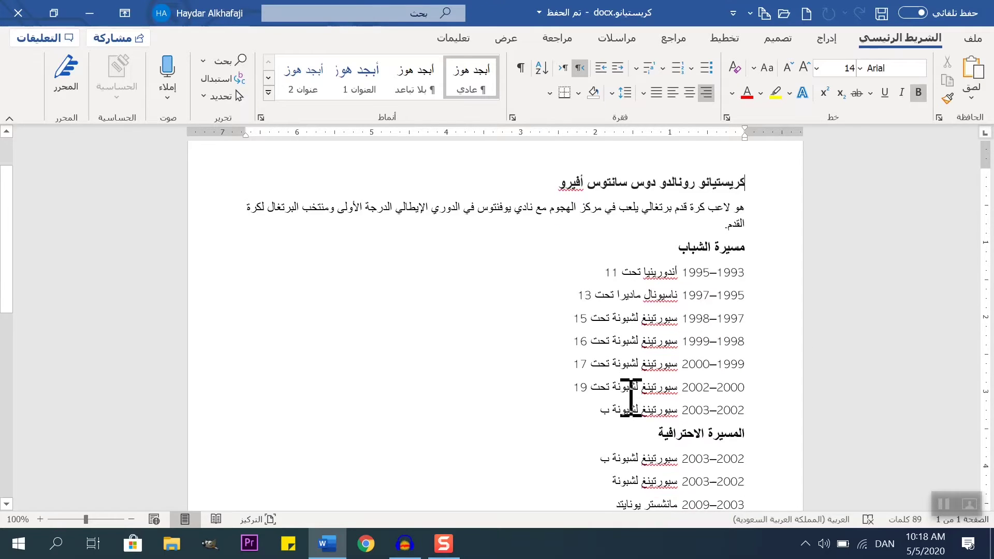
{"action": "scroll", "coordinate": [631, 398], "scroll_direction": "up", "scroll_amount": 3}
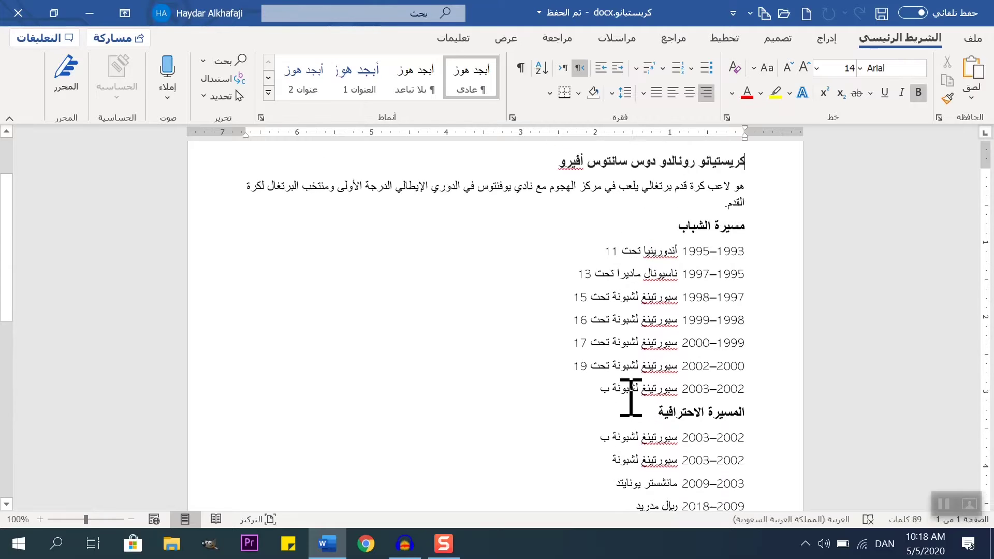
{"action": "scroll", "coordinate": [631, 398], "scroll_direction": "up", "scroll_amount": 1}
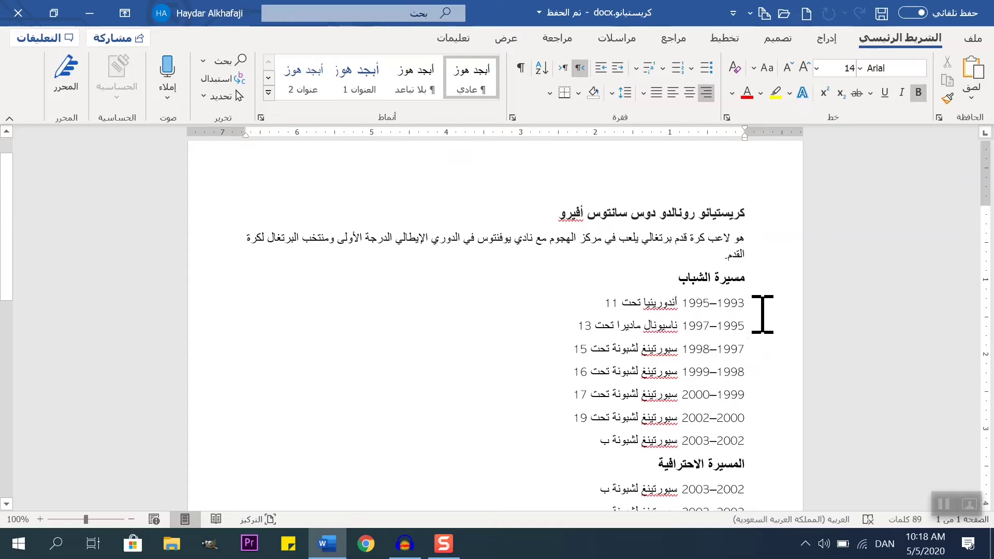
Make the seven youth career lines, 1993–1995 to 2002–2003, a bulleted list
{"action": "left_click_drag", "start_coordinate": [758, 306], "coordinate": [567, 443]}
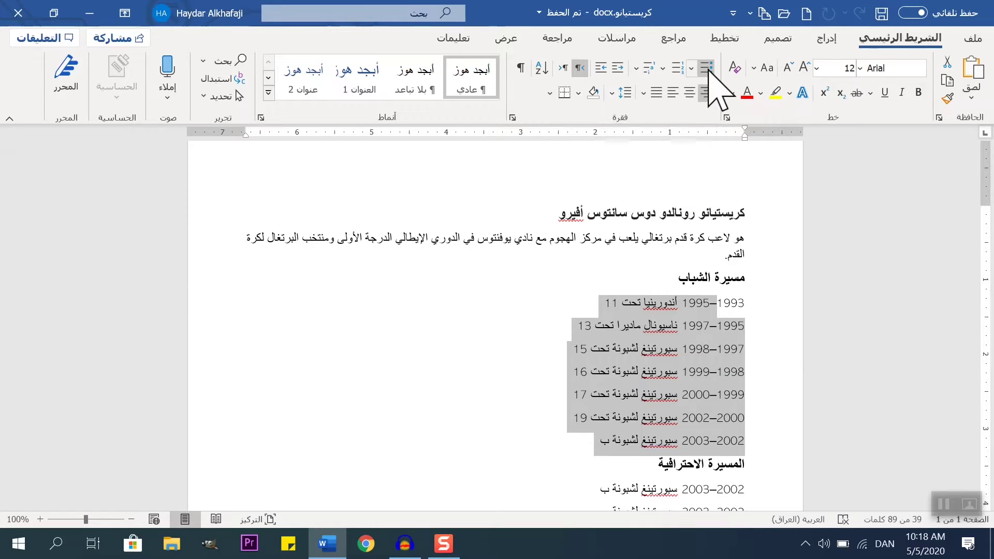
{"action": "left_click", "coordinate": [708, 68]}
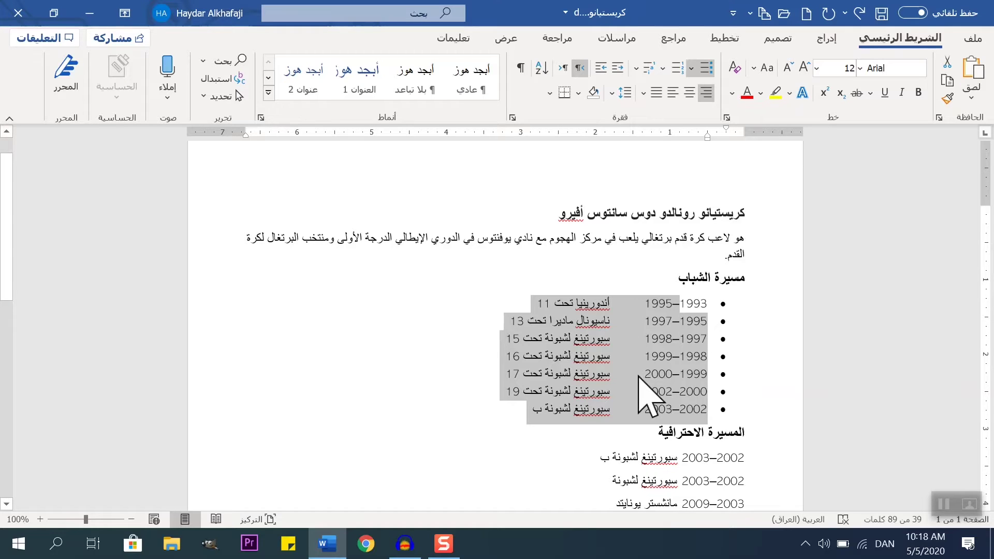
{"action": "left_click", "coordinate": [631, 352]}
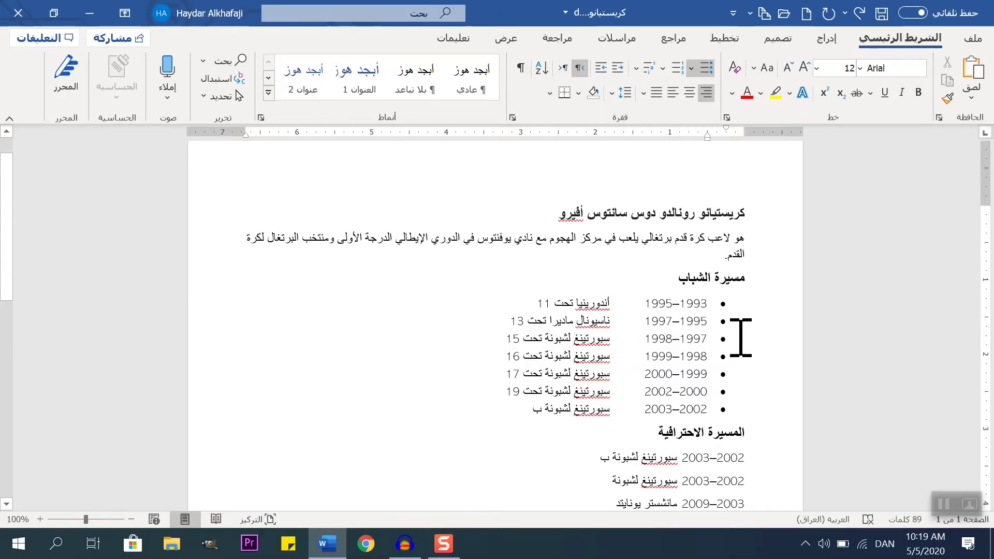
Indent the 1997–1998, 1998–1999 and 1999–2000 Sporting lines to second-level bullets
{"action": "mouse_move", "coordinate": [680, 338]}
{"action": "left_mouse_down"}
{"action": "mouse_move", "coordinate": [640, 337]}
{"action": "mouse_move", "coordinate": [505, 375]}
{"action": "left_mouse_up"}
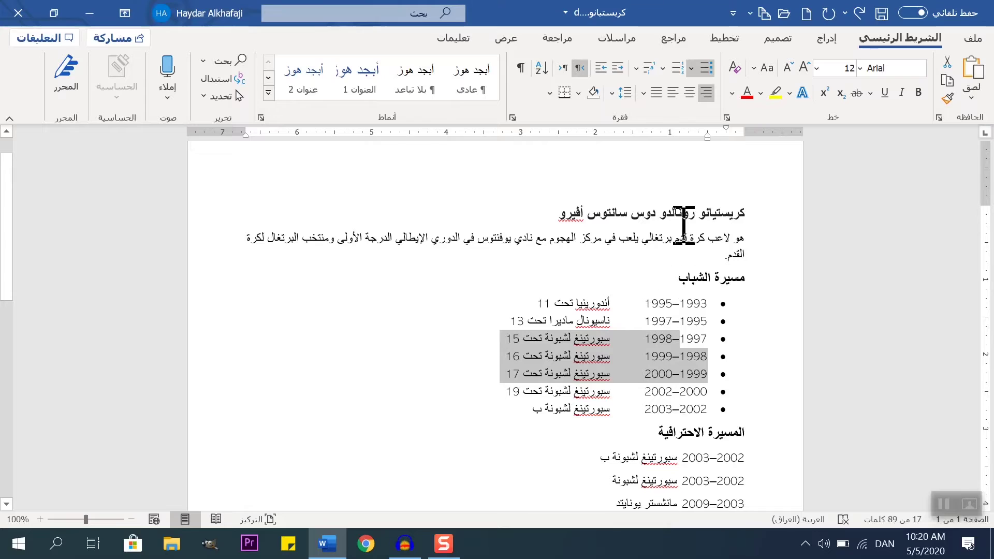
{"action": "left_click", "coordinate": [604, 71]}
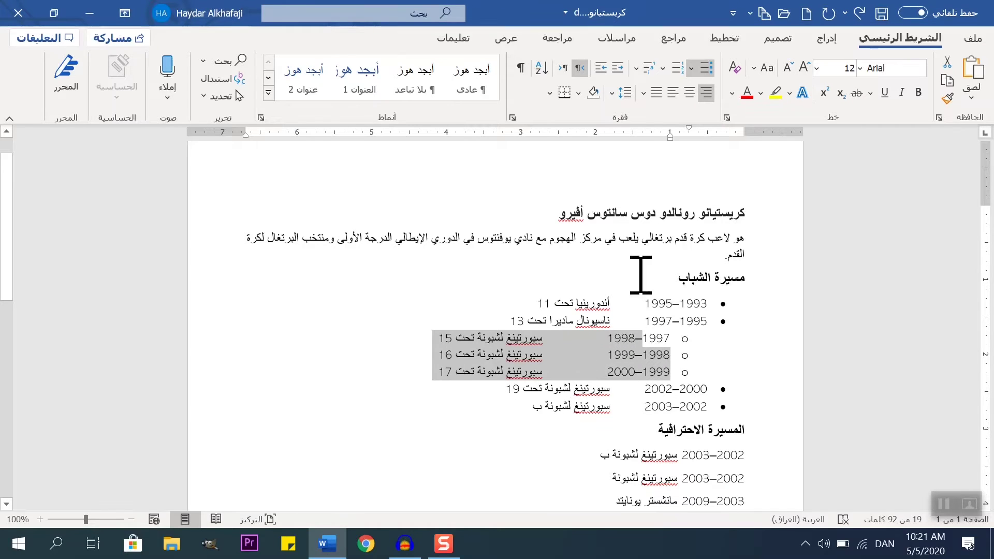
Give the three indented Sporting Lisbon youth lines checkmark bullets from the Bullet Library
{"action": "left_click", "coordinate": [692, 69]}
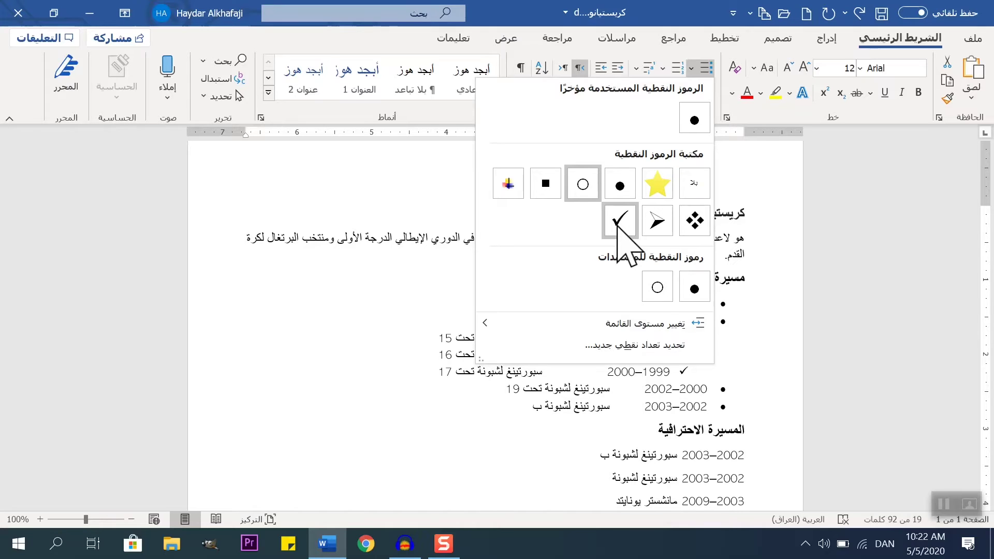
{"action": "left_click", "coordinate": [619, 221]}
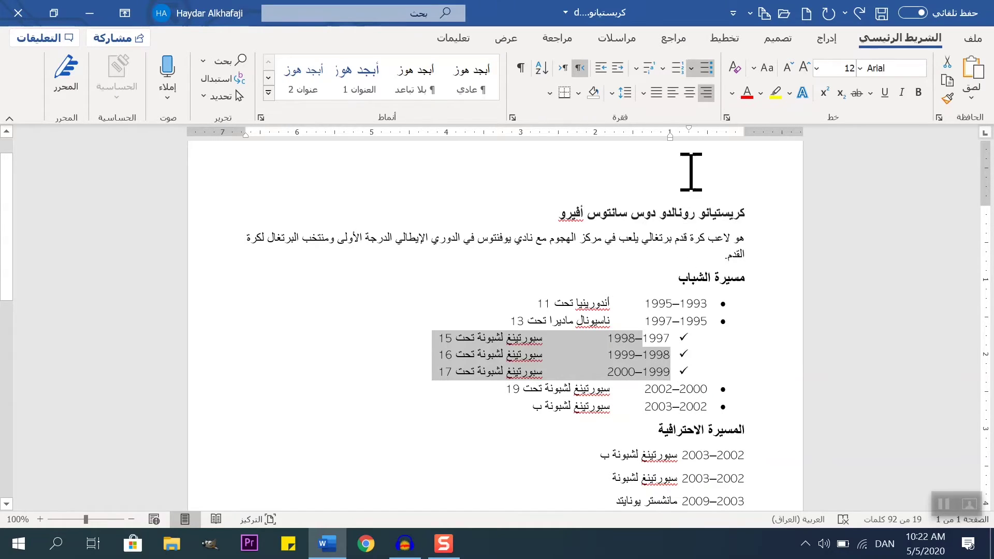
{"action": "left_click", "coordinate": [692, 68]}
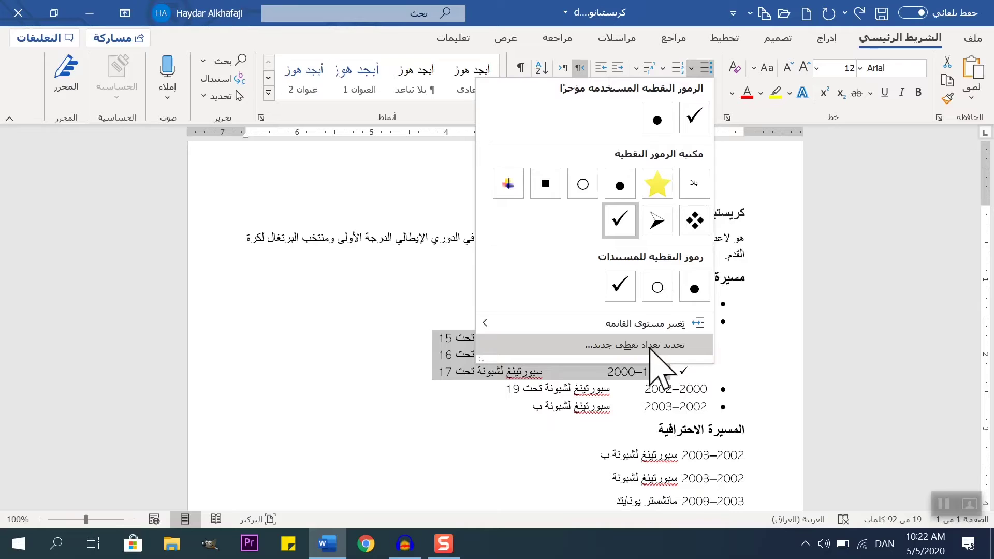
Define a picture bullet from Desktop's microphone-42672_1280.png for the three indented lines
{"action": "left_click", "coordinate": [650, 346]}
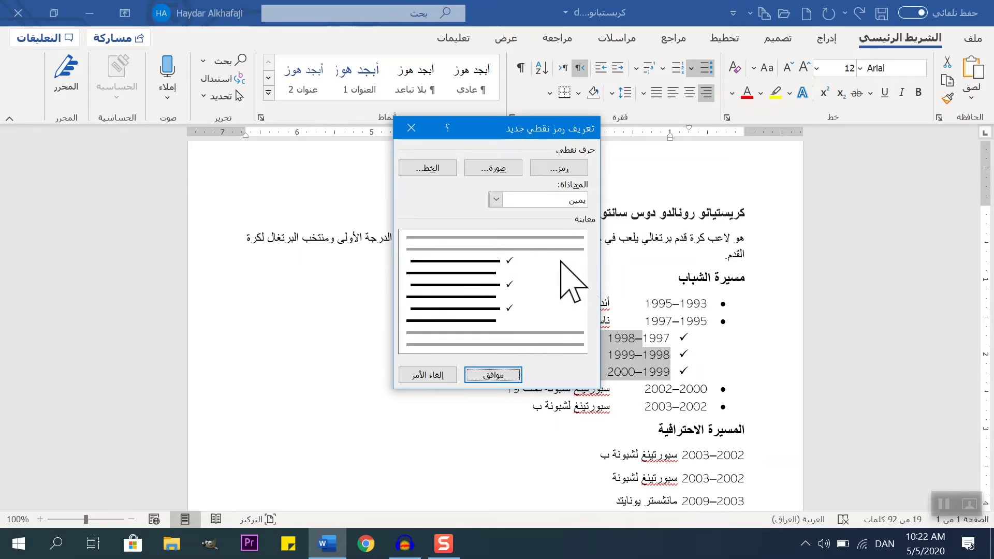
{"action": "left_click", "coordinate": [496, 171]}
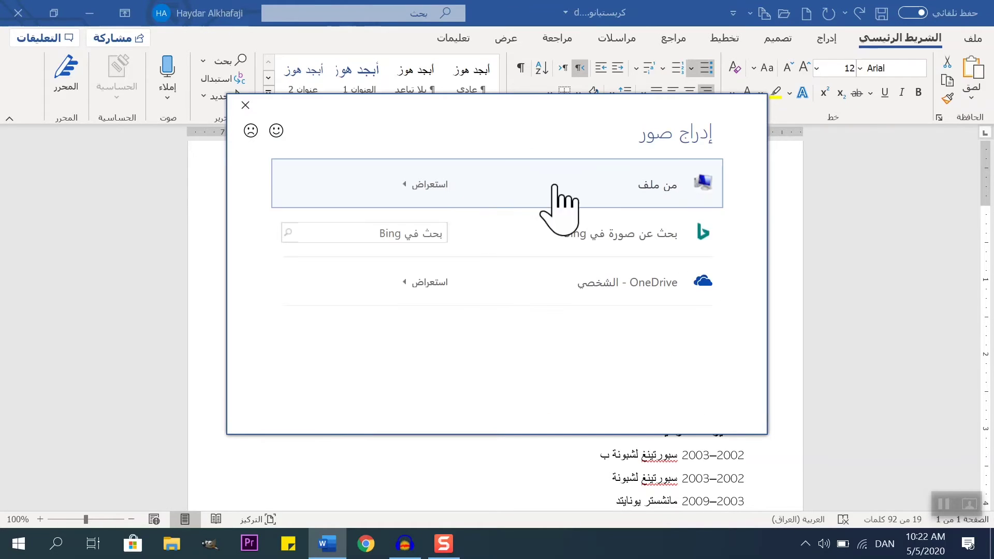
{"action": "left_click", "coordinate": [658, 203]}
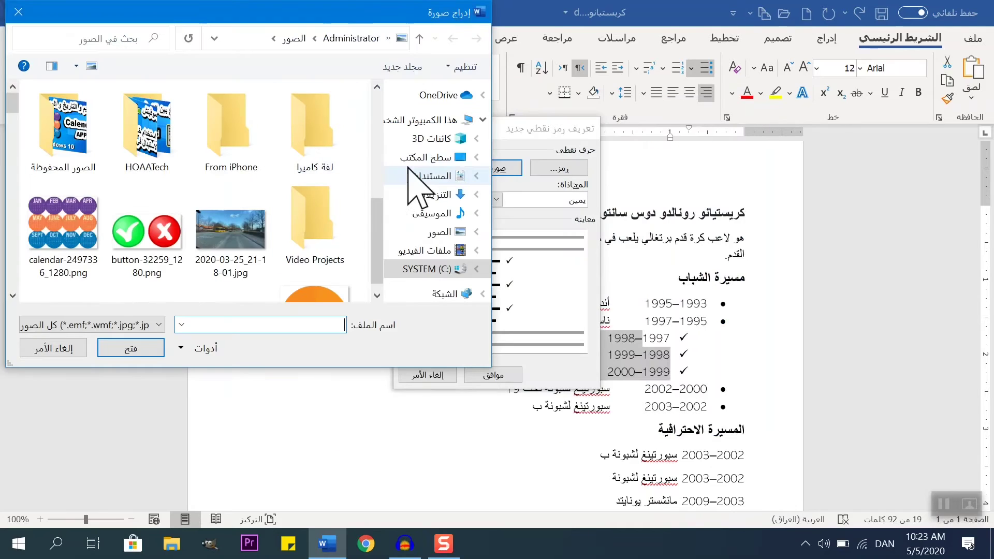
{"action": "left_click", "coordinate": [431, 158]}
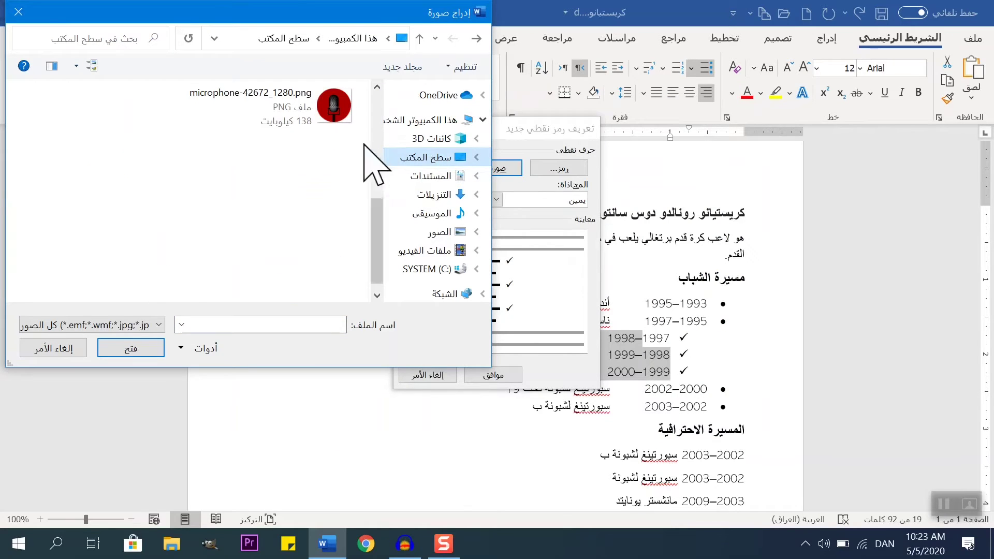
{"action": "mouse_move", "coordinate": [257, 105]}
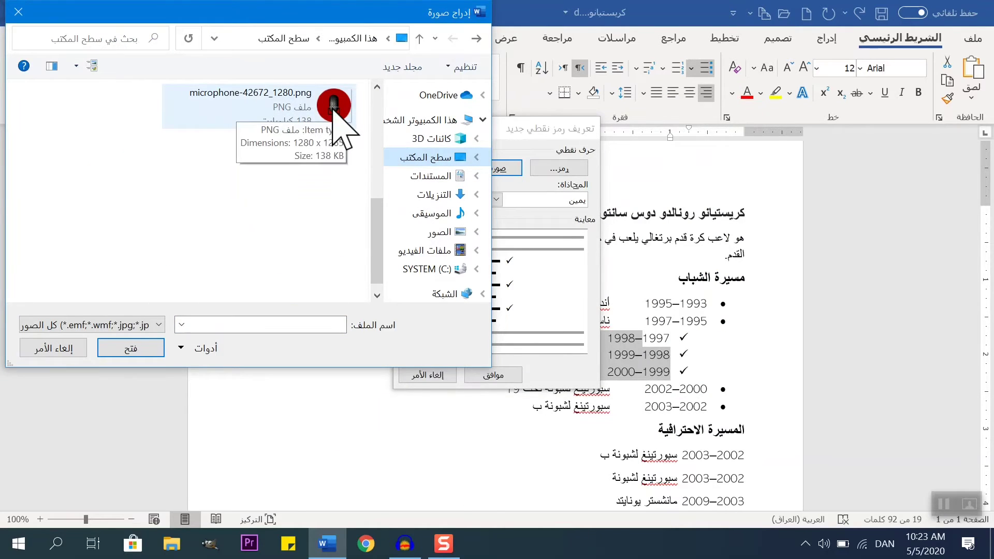
{"action": "left_click", "coordinate": [333, 107]}
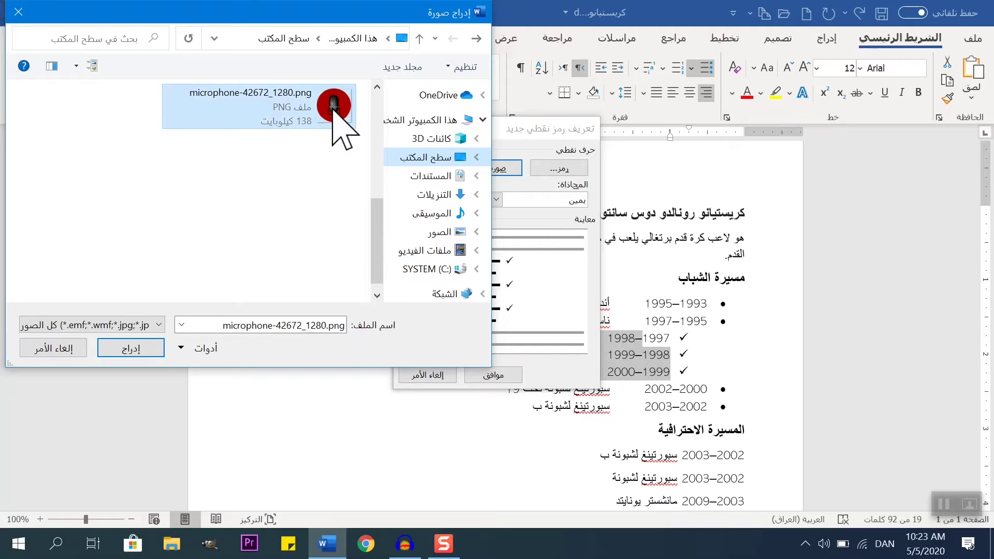
{"action": "left_click", "coordinate": [137, 354]}
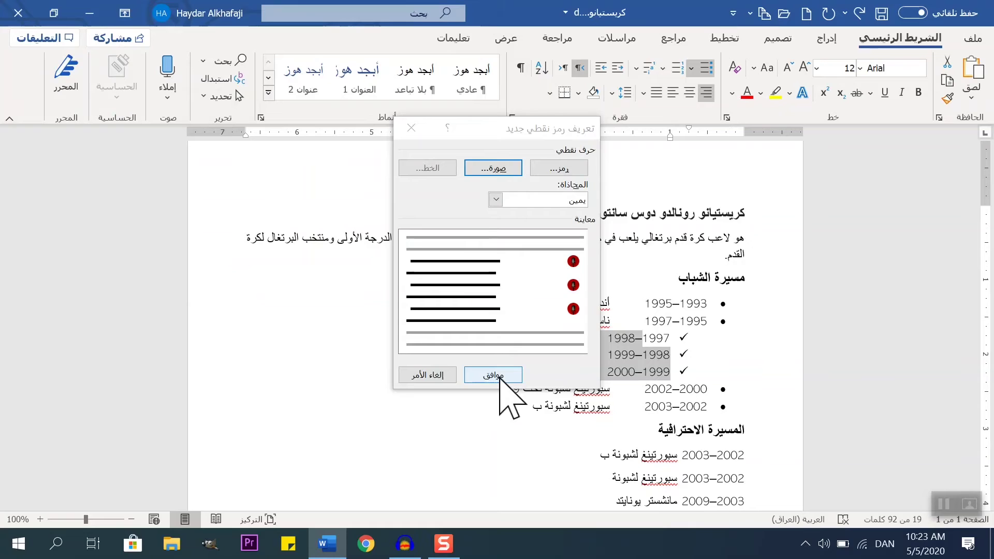
{"action": "left_click", "coordinate": [499, 376]}
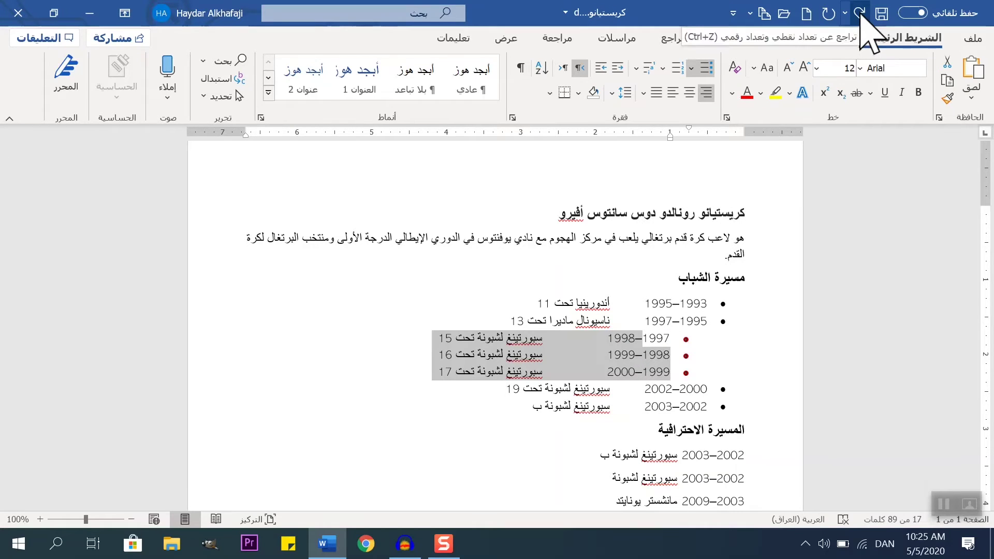
Undo four changes so the three Sporting lines regain their original black bullets and indent
{"action": "left_click", "coordinate": [859, 13]}
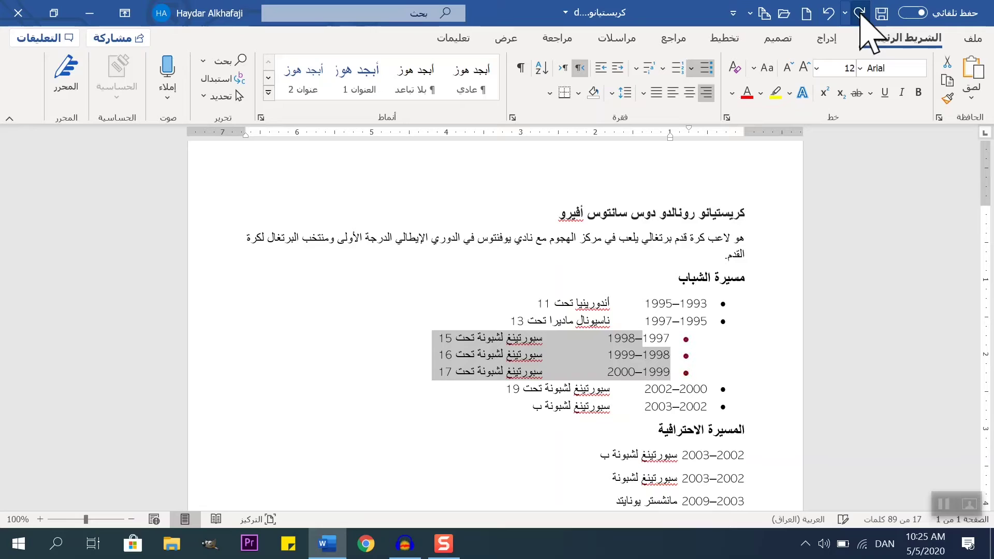
{"action": "left_click", "coordinate": [860, 13]}
{"action": "left_click", "coordinate": [860, 13]}
{"action": "left_click", "coordinate": [860, 13]}
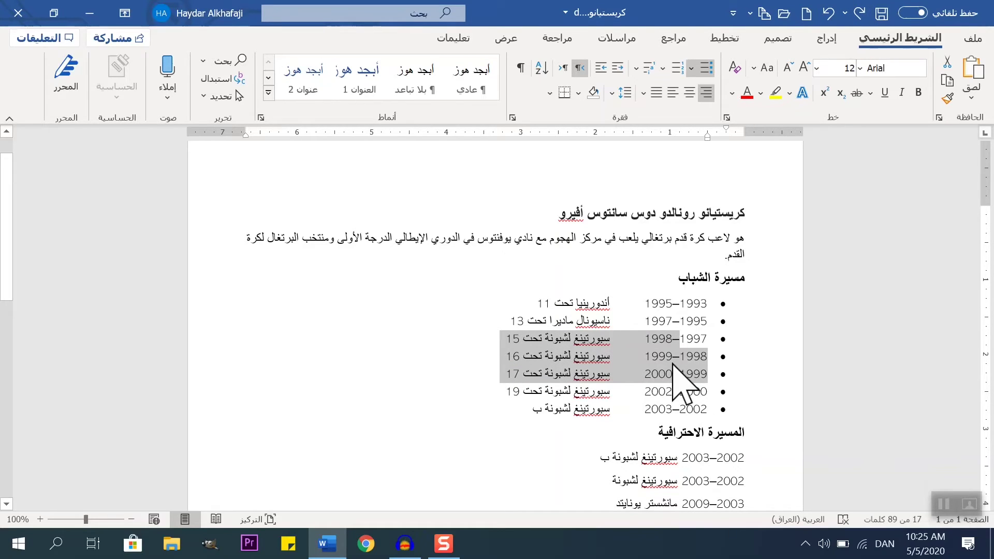
{"action": "key", "text": "Left"}
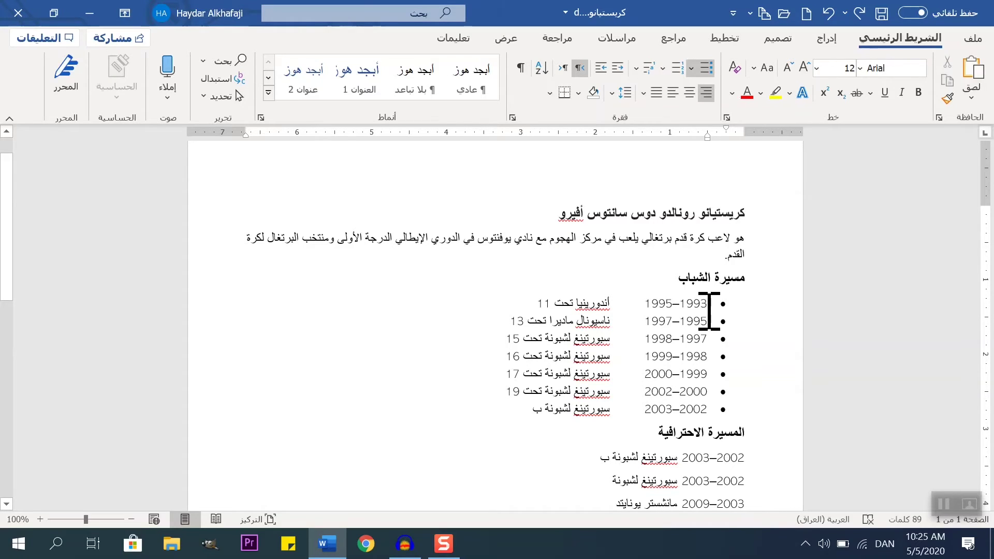
Select all seven youth career lines and switch on the ruler from the View tab
{"action": "left_click_drag", "start_coordinate": [734, 307], "coordinate": [534, 406]}
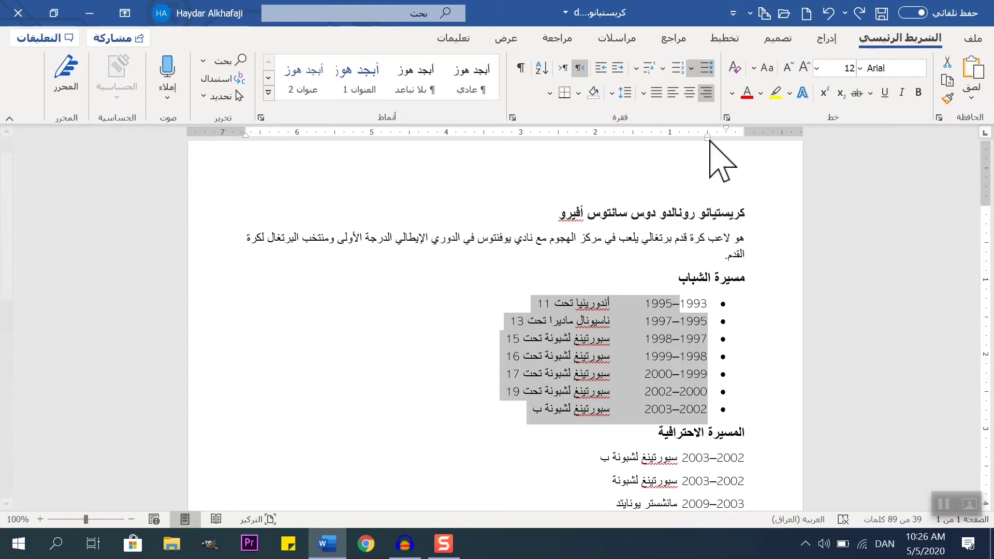
{"action": "left_click", "coordinate": [506, 41]}
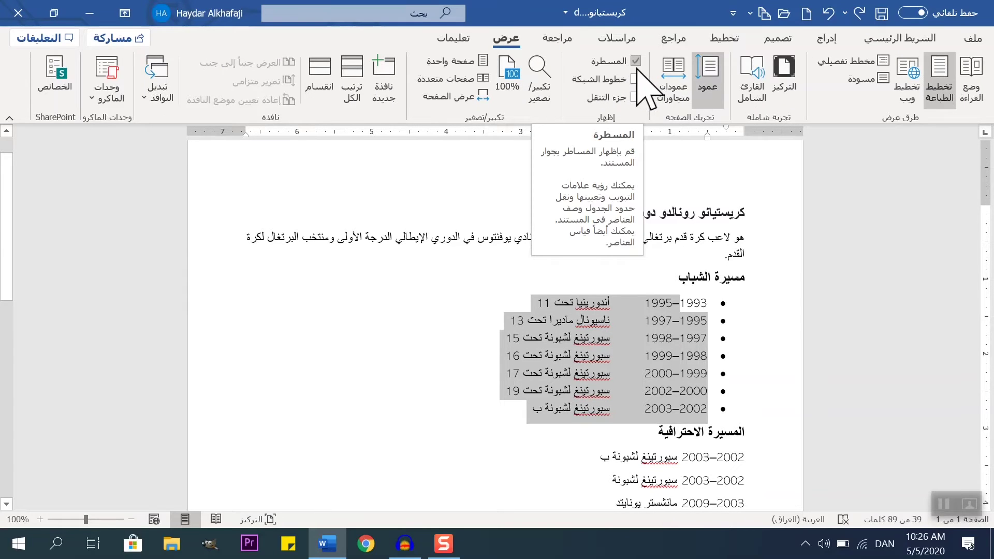
{"action": "left_click", "coordinate": [898, 40]}
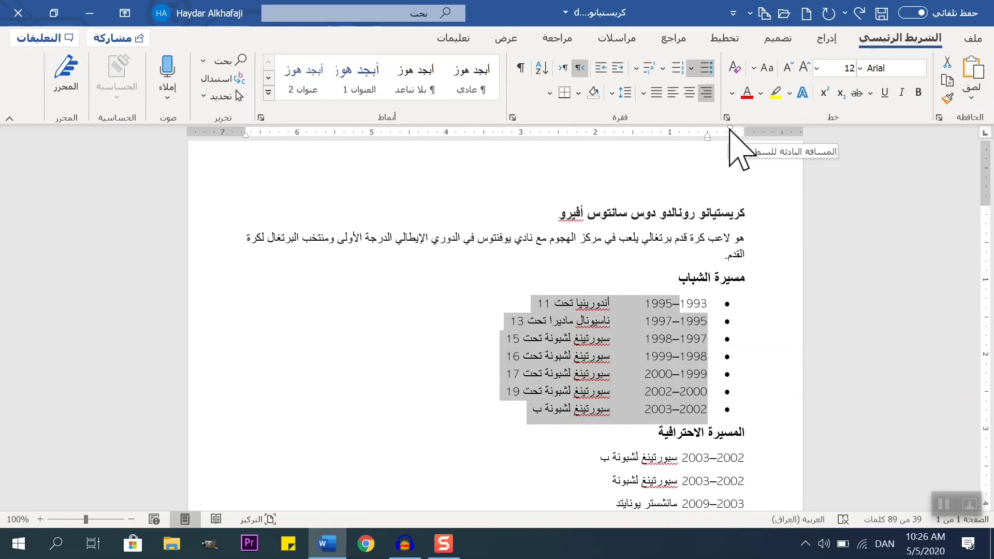
Drag the ruler's indent marker to shift the seven-line youth list slightly inward
{"action": "left_click_drag", "start_coordinate": [727, 130], "coordinate": [735, 135]}
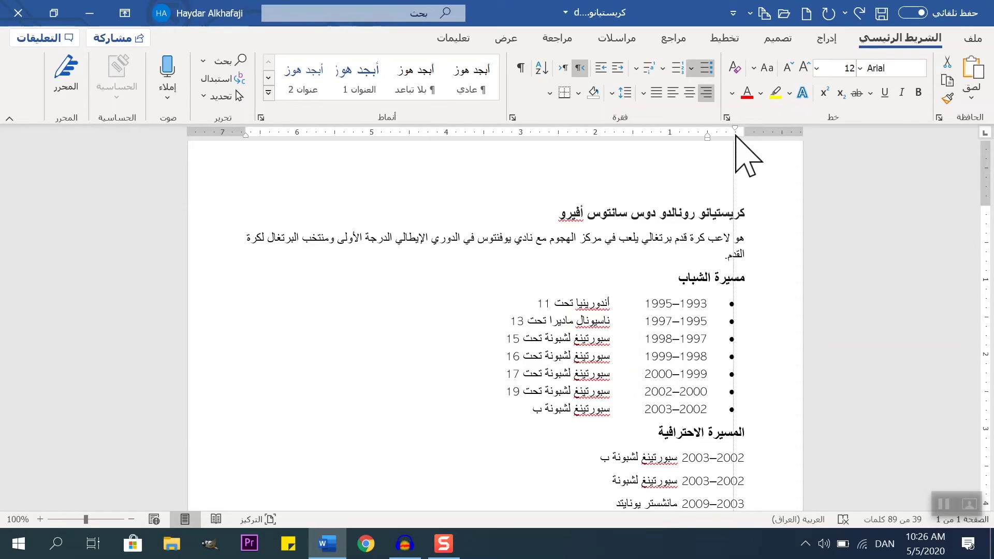
{"action": "mouse_move", "coordinate": [736, 136]}
{"action": "left_mouse_down"}
{"action": "mouse_move", "coordinate": [722, 138]}
{"action": "mouse_move", "coordinate": [739, 137]}
{"action": "left_mouse_up"}
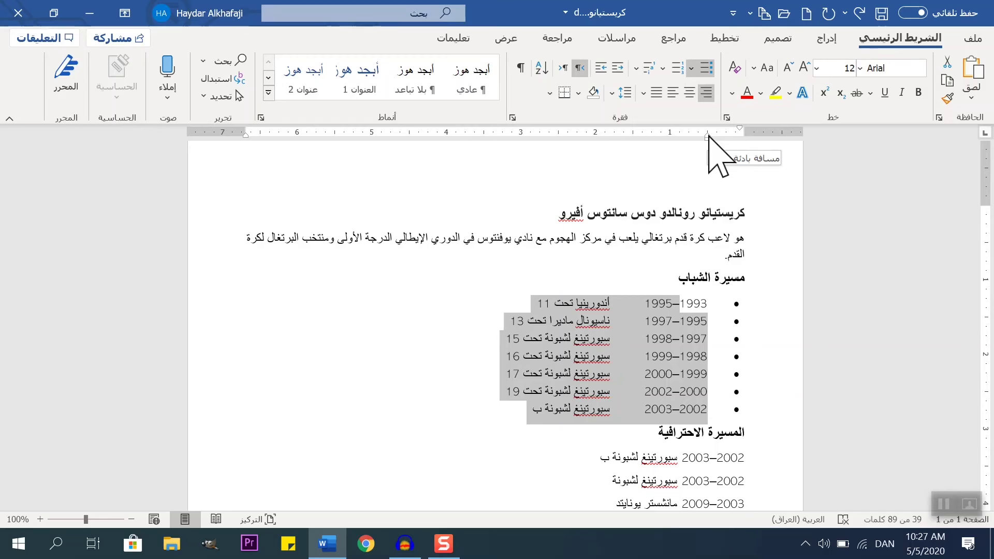
{"action": "mouse_move", "coordinate": [708, 137]}
{"action": "left_mouse_down"}
{"action": "mouse_move", "coordinate": [730, 151]}
{"action": "mouse_move", "coordinate": [695, 148]}
{"action": "left_mouse_up"}
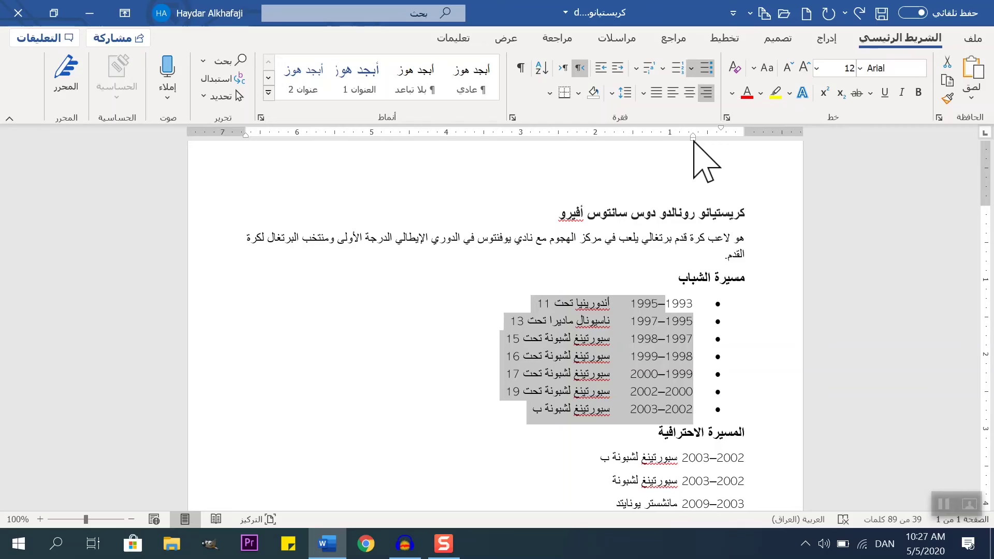
{"action": "mouse_move", "coordinate": [694, 139]}
{"action": "left_mouse_down"}
{"action": "mouse_move", "coordinate": [685, 145]}
{"action": "mouse_move", "coordinate": [708, 147]}
{"action": "mouse_move", "coordinate": [694, 148]}
{"action": "left_mouse_up"}
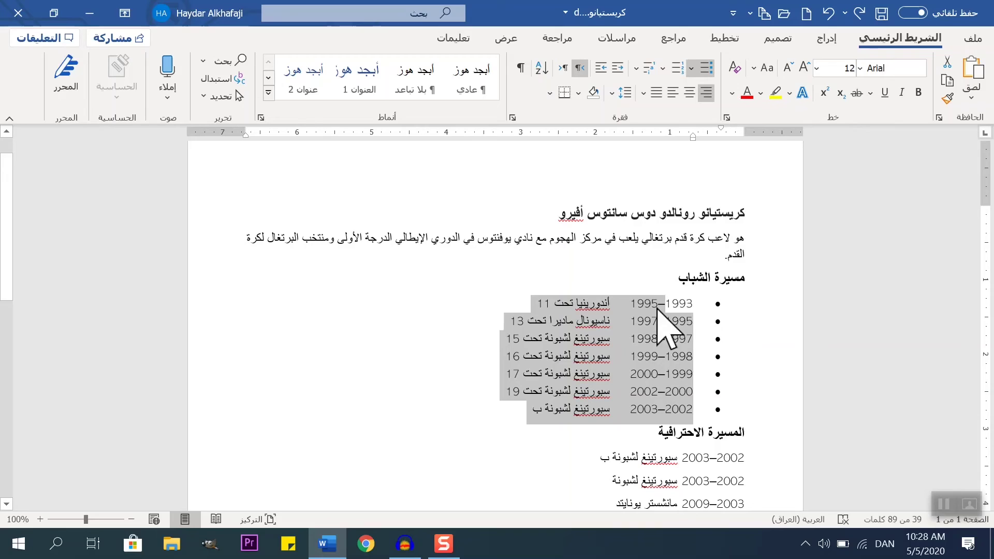
Number the youth list 1–7 and the five professional career lines 1–5
{"action": "left_click", "coordinate": [679, 68]}
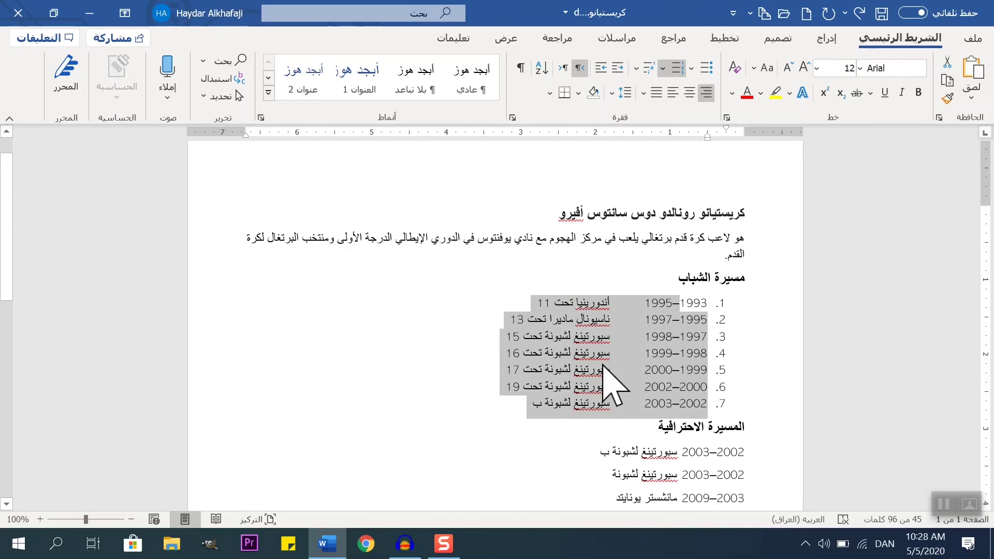
{"action": "scroll", "coordinate": [604, 365], "scroll_direction": "down", "scroll_amount": 2}
{"action": "scroll", "coordinate": [604, 365], "scroll_direction": "down", "scroll_amount": 2}
{"action": "mouse_move", "coordinate": [717, 342]}
{"action": "left_mouse_down"}
{"action": "mouse_move", "coordinate": [647, 349]}
{"action": "mouse_move", "coordinate": [593, 436]}
{"action": "left_mouse_up"}
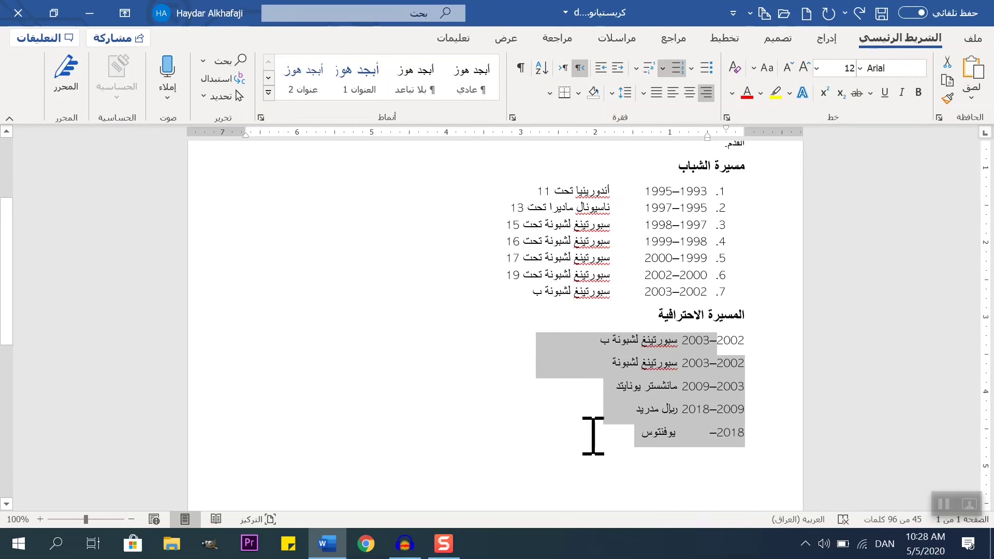
{"action": "left_click", "coordinate": [678, 68]}
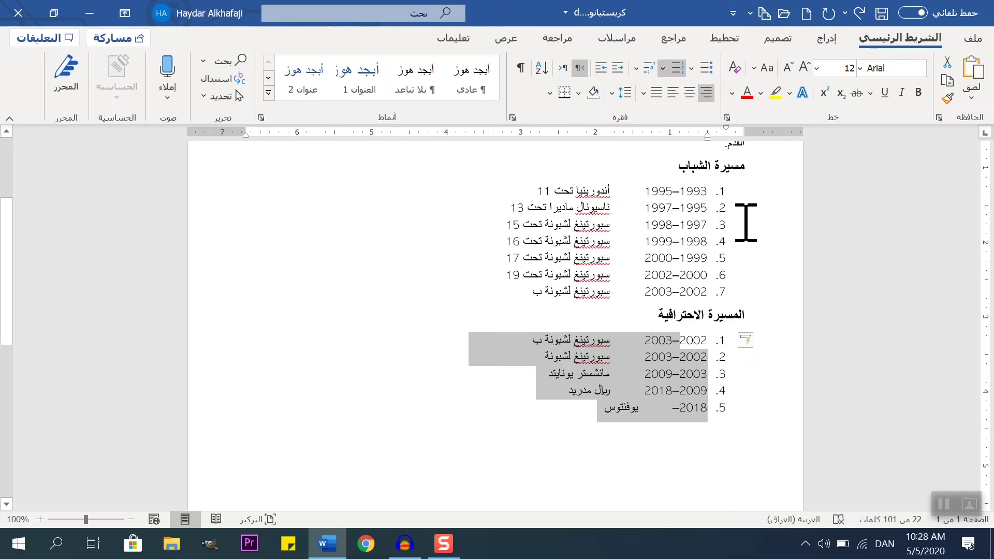
Indent the numbered youth career list further with three Increase Indent clicks
{"action": "mouse_move", "coordinate": [749, 193]}
{"action": "left_mouse_down"}
{"action": "mouse_move", "coordinate": [527, 232]}
{"action": "mouse_move", "coordinate": [482, 296]}
{"action": "left_mouse_up"}
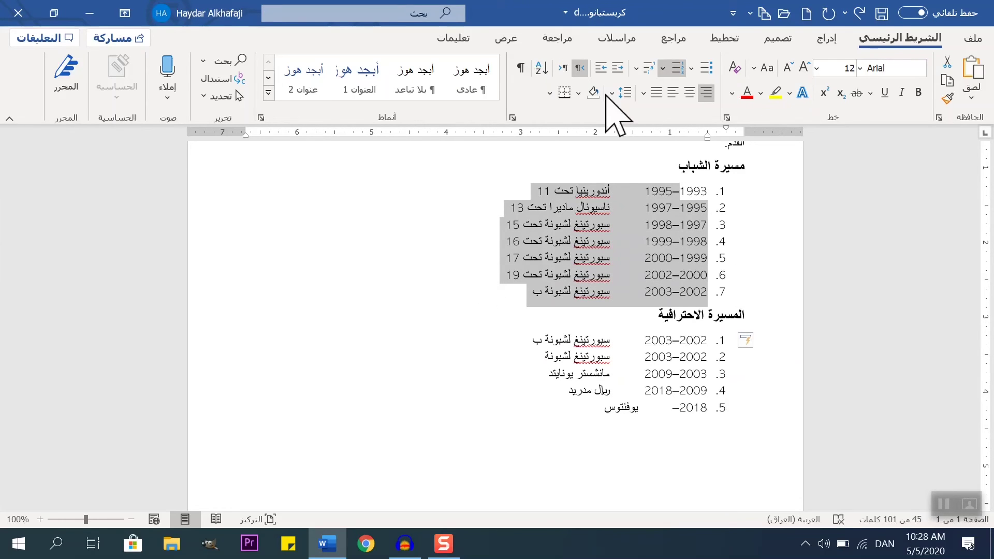
{"action": "left_click", "coordinate": [602, 68]}
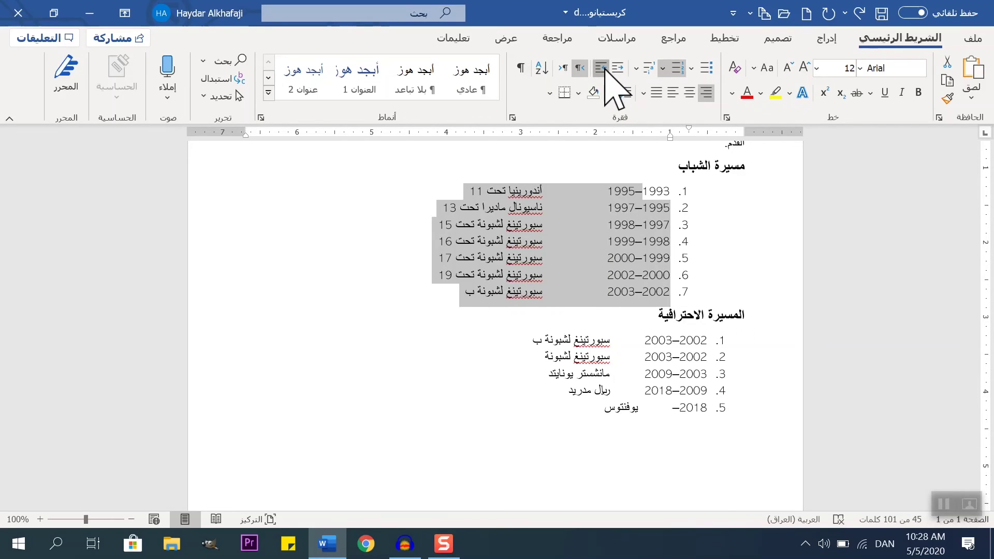
{"action": "left_click", "coordinate": [602, 68]}
{"action": "left_click", "coordinate": [602, 68]}
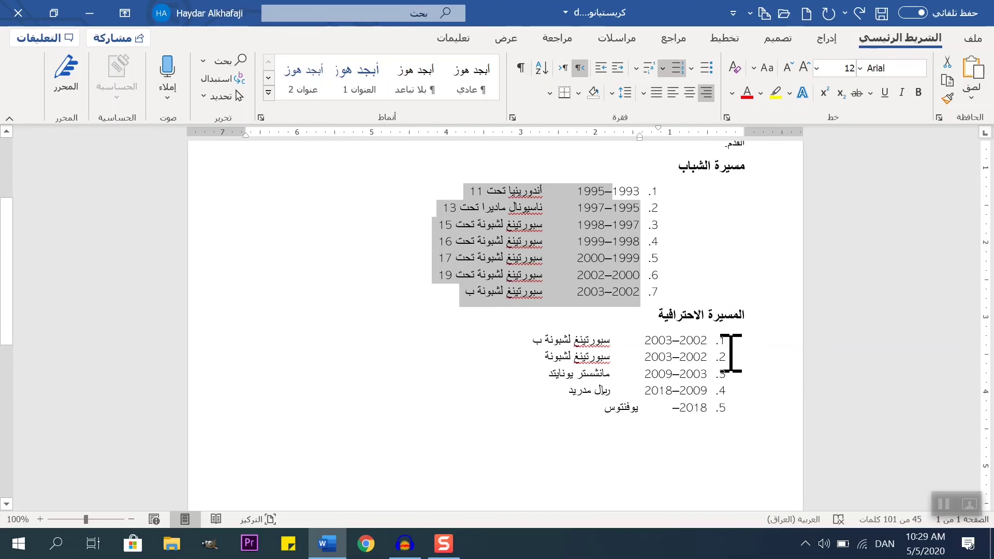
{"action": "left_click", "coordinate": [717, 342]}
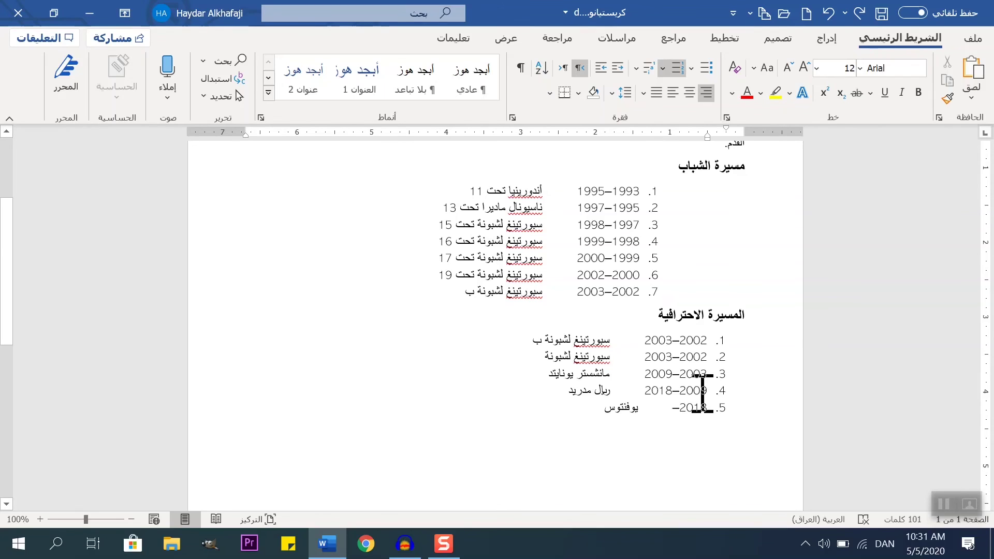
Renumber the five professional career lines to continue from the youth list, running 8 to 12
{"action": "left_click_drag", "start_coordinate": [740, 343], "coordinate": [528, 419]}
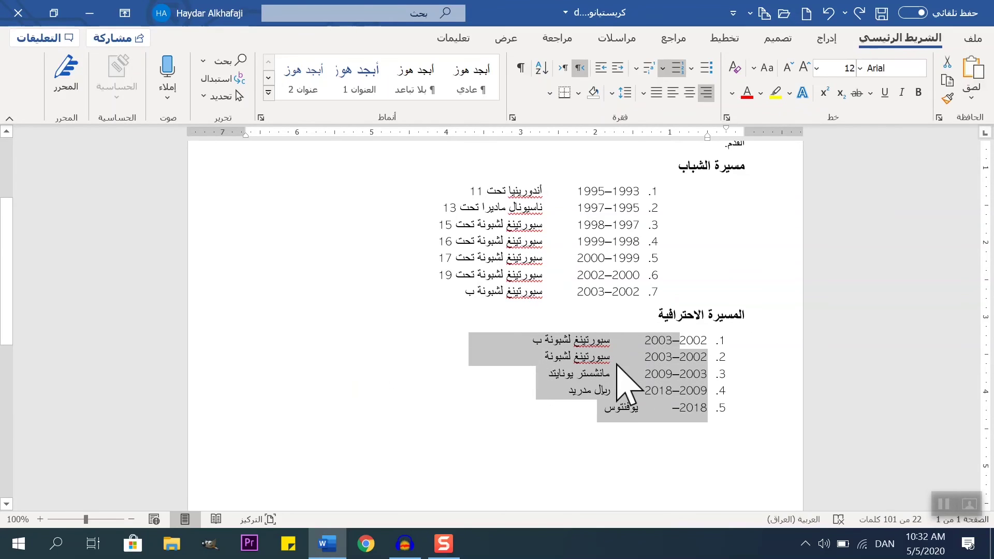
{"action": "right_click", "coordinate": [616, 364]}
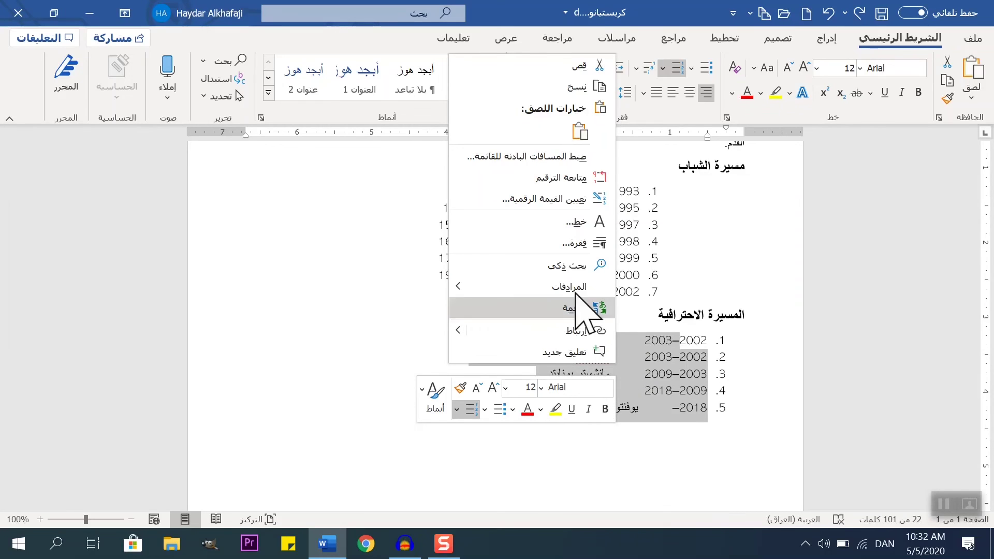
{"action": "left_click", "coordinate": [567, 177]}
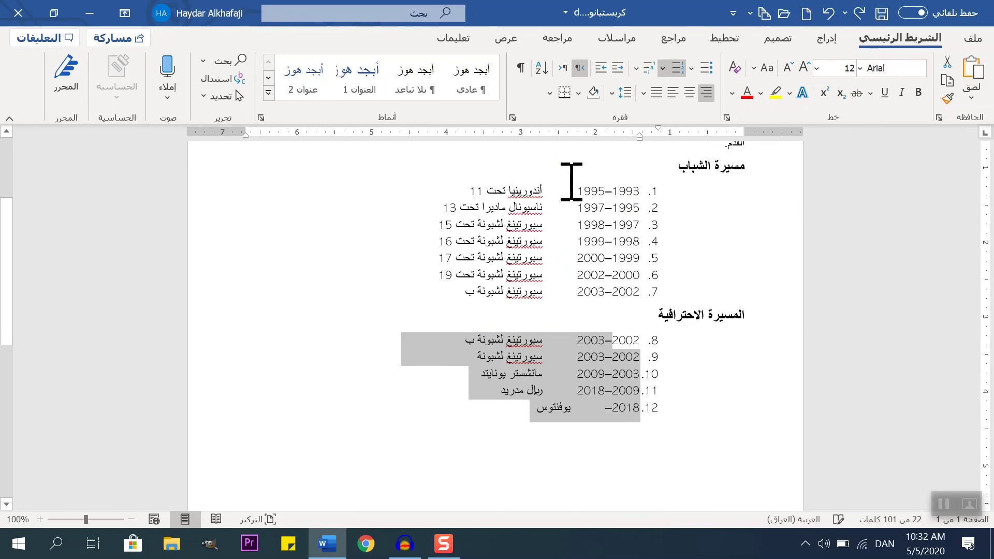